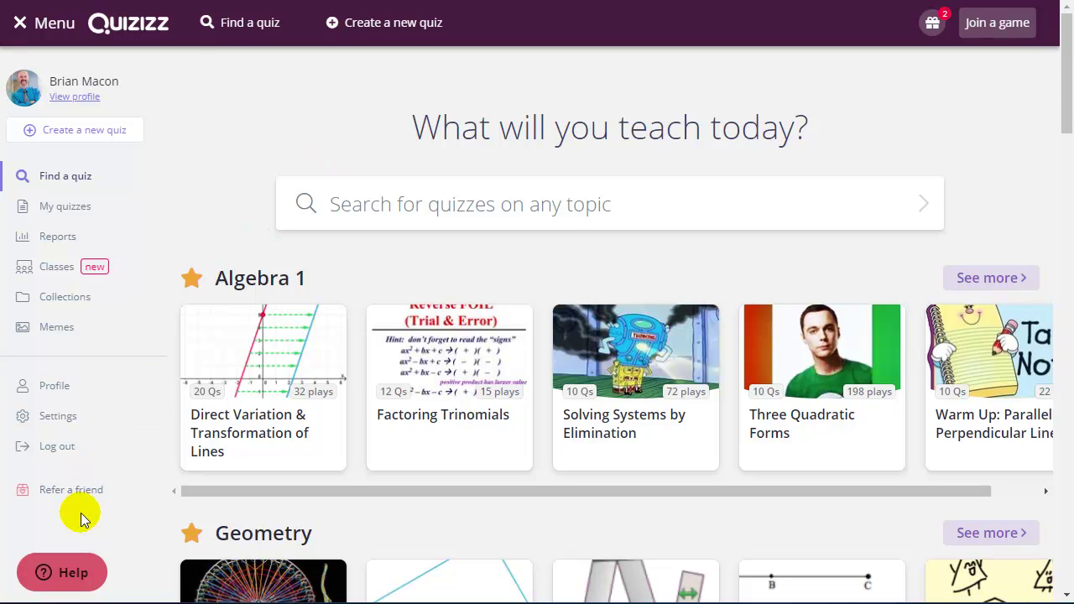
Check the help panel, then open the Writing Trig Equations from Graphs No Phase Shift quiz from My quizzes
click(65, 575)
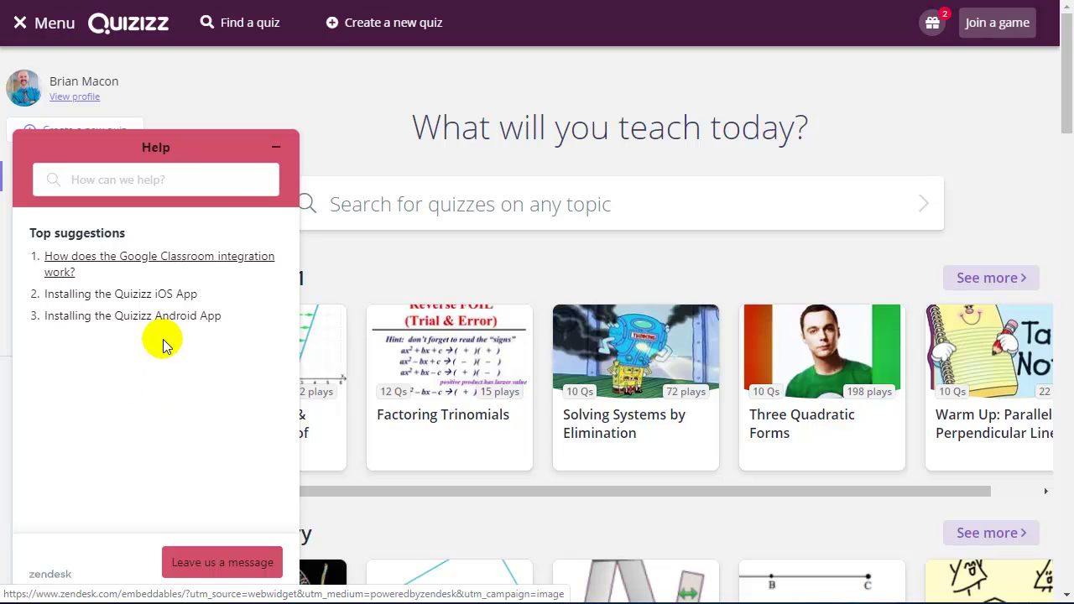
click(276, 151)
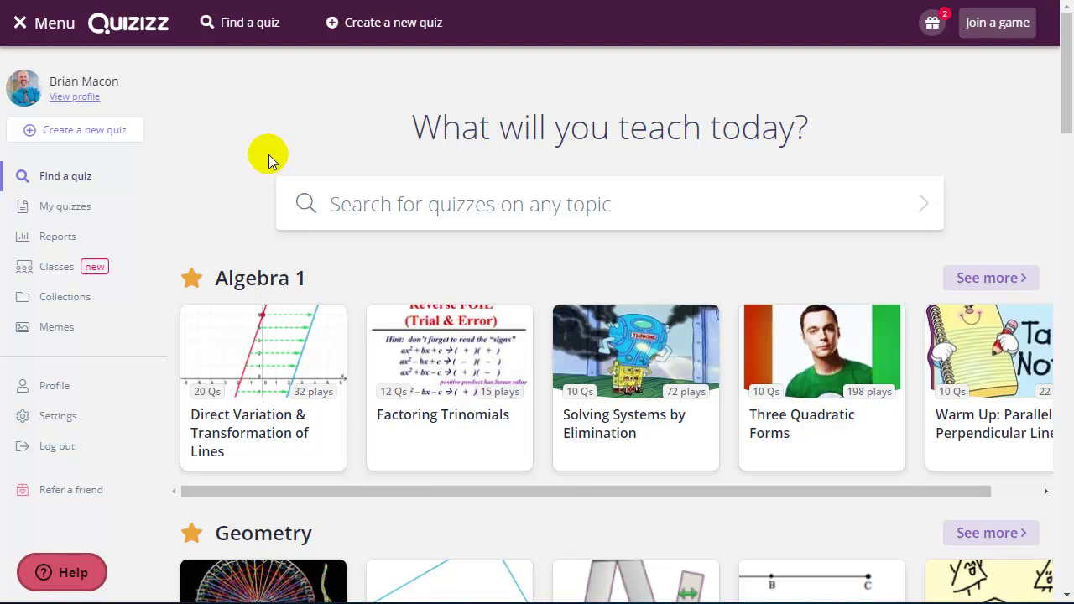
click(67, 207)
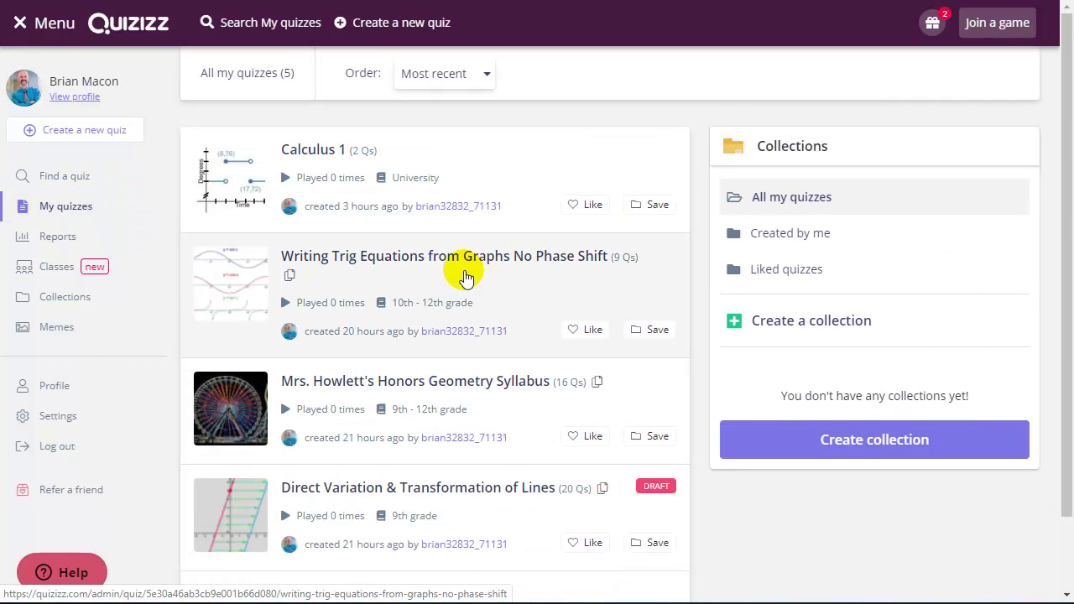
click(488, 284)
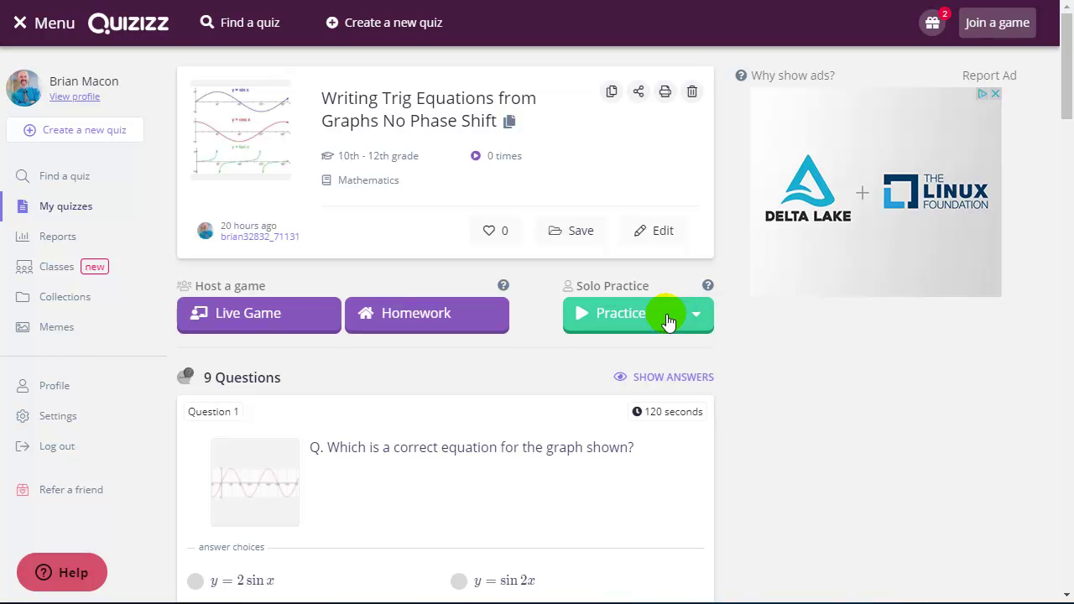
mouse_move(504, 287)
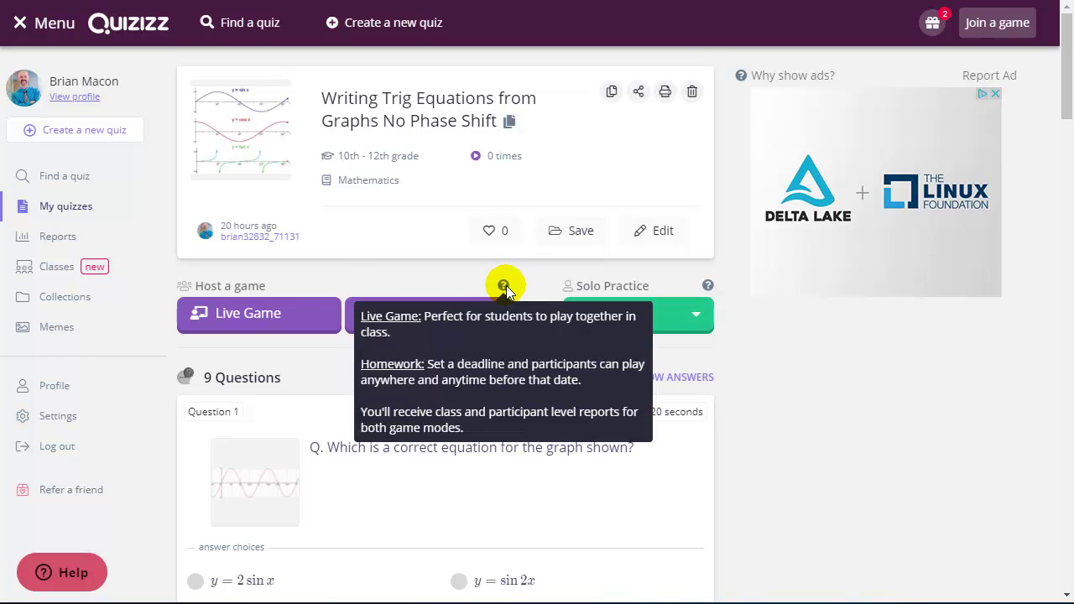
mouse_move(707, 287)
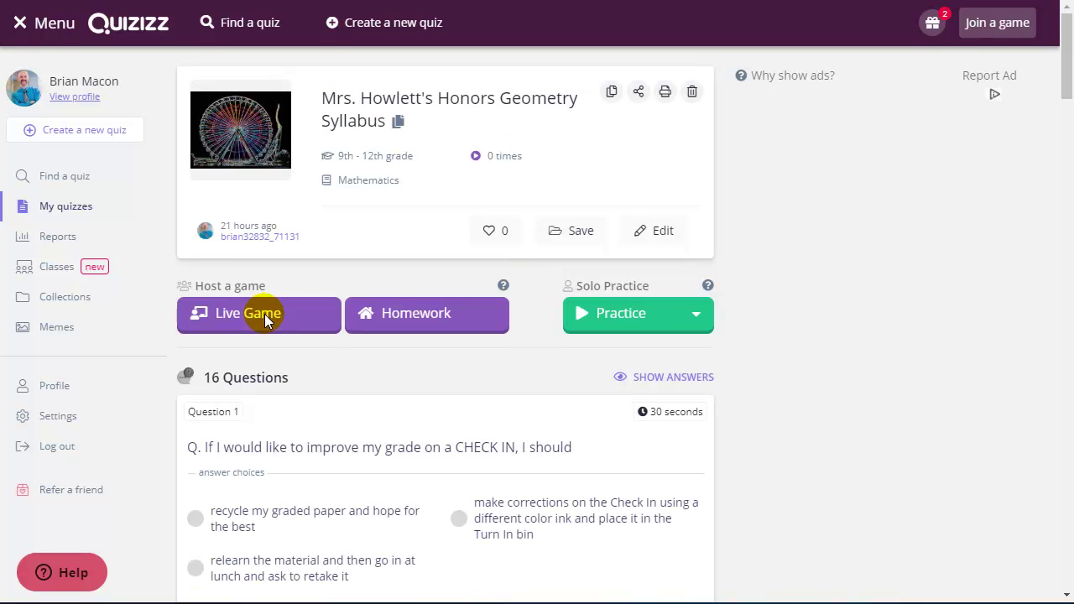
Begin hosting Honors Geometry Syllabus as a Classic live game and scroll to class assignment
click(252, 317)
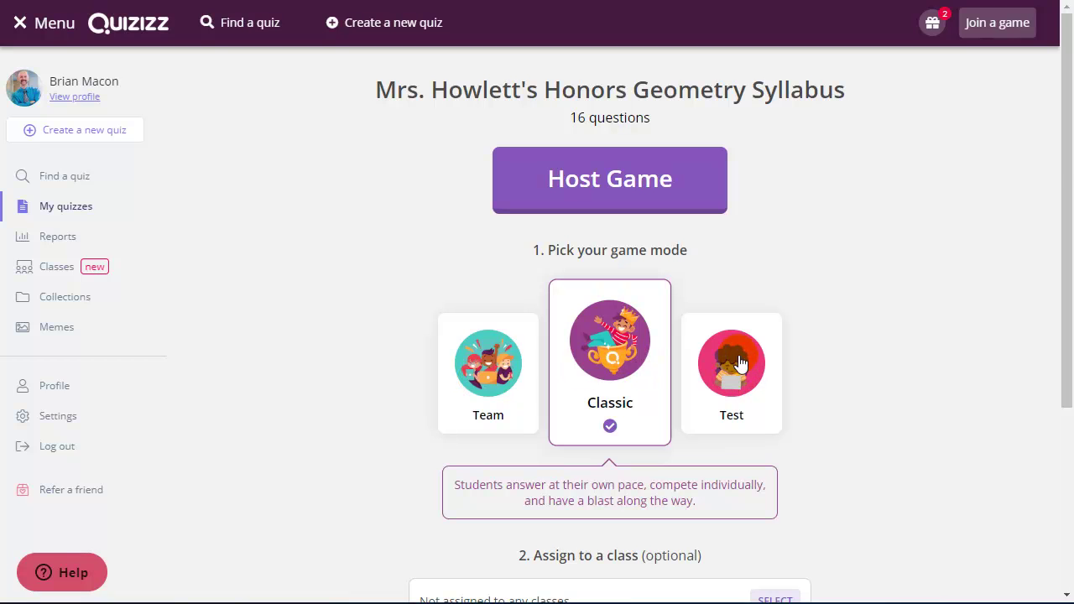
scroll(602, 339, down, 3)
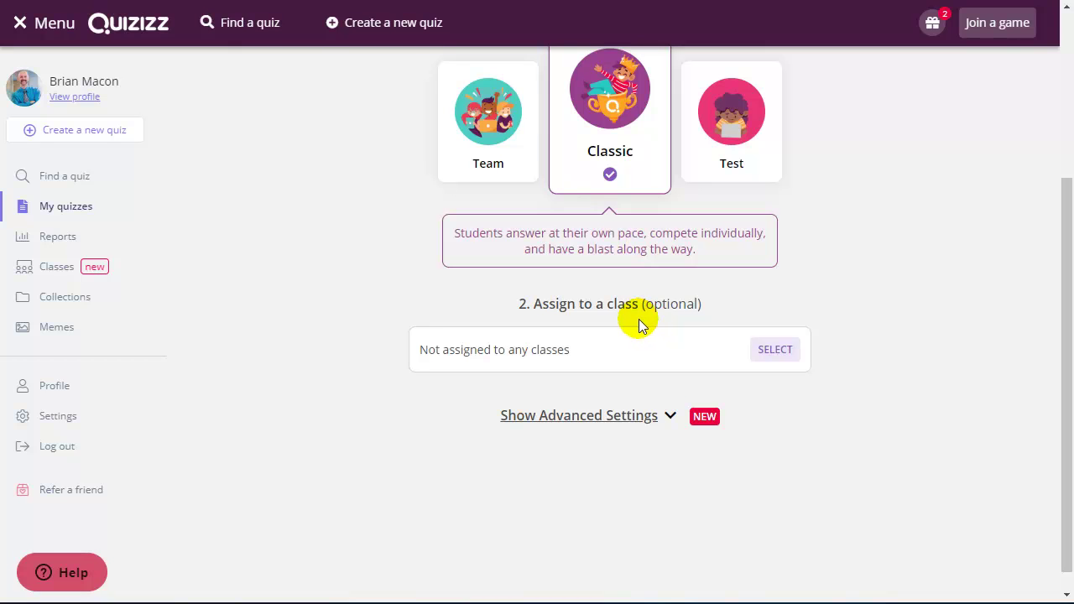
Reveal the advanced game settings and scroll through their toggles
click(610, 417)
scroll(815, 379, down, 2)
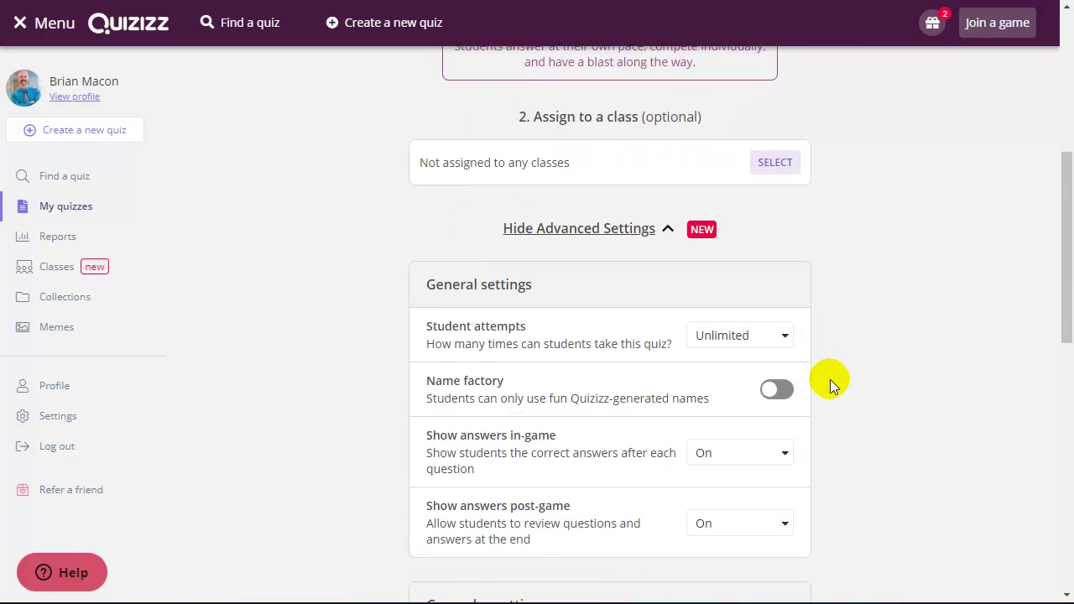
scroll(829, 379, down, 2)
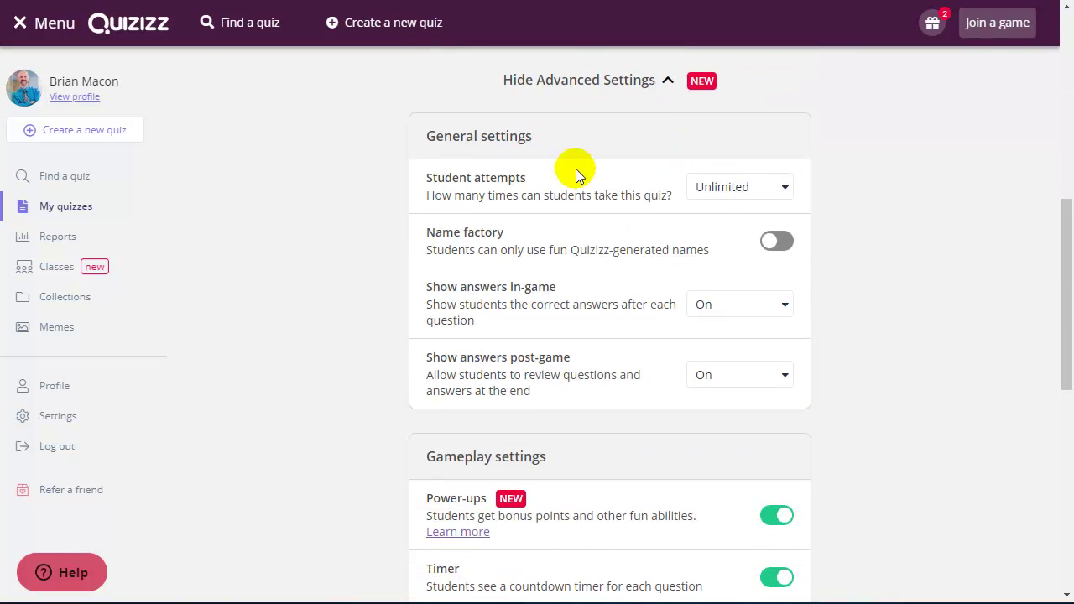
scroll(806, 357, down, 2)
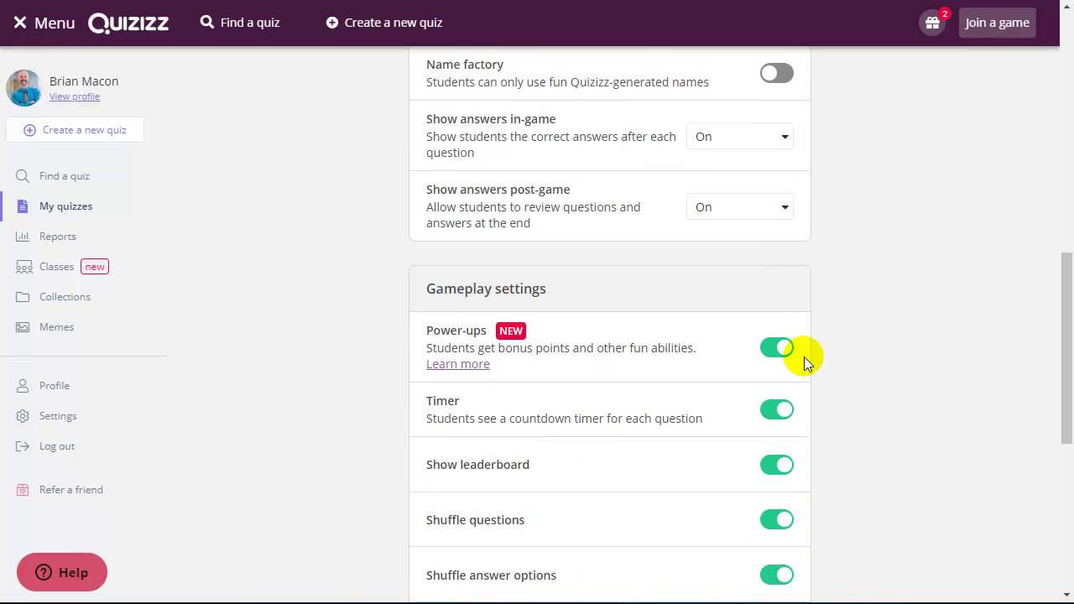
scroll(810, 365, down, 1)
scroll(873, 346, down, 1)
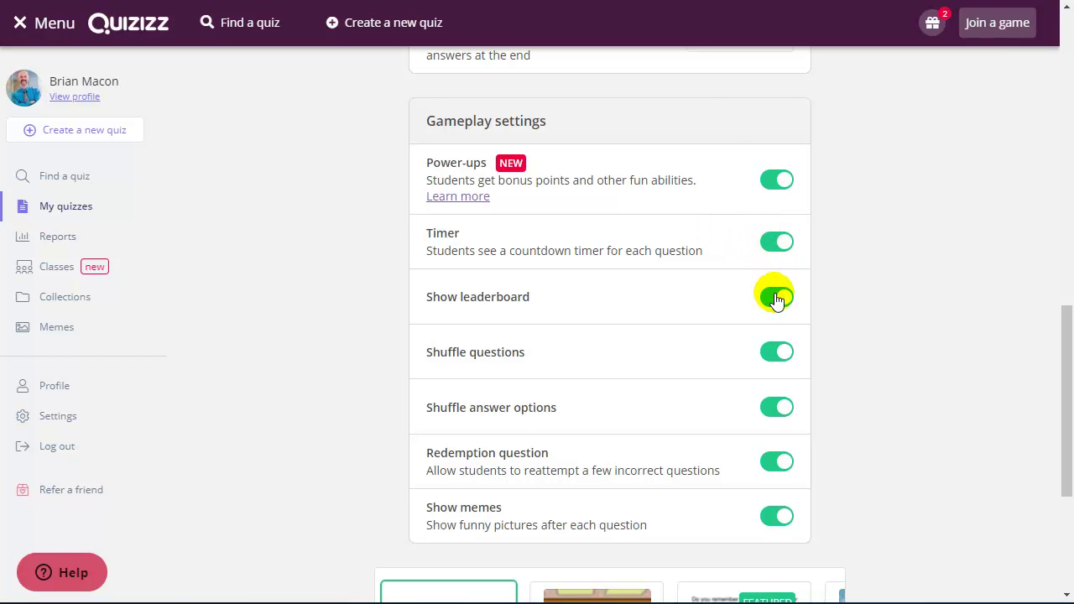
Browse further meme sets, then open the Host Game setup for Calculus 1
scroll(839, 340, down, 1)
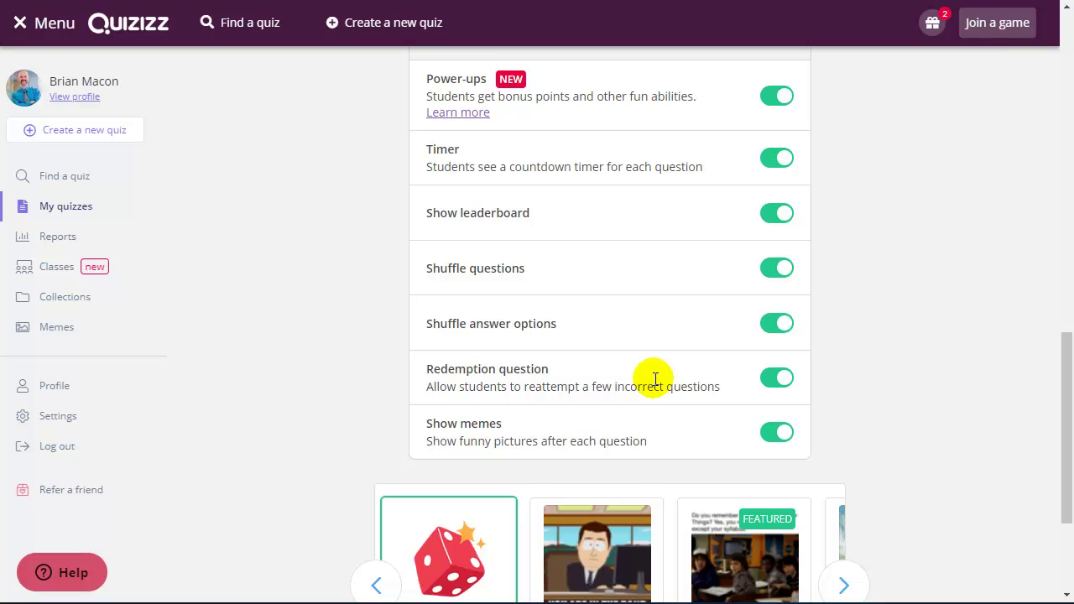
scroll(654, 377, down, 1)
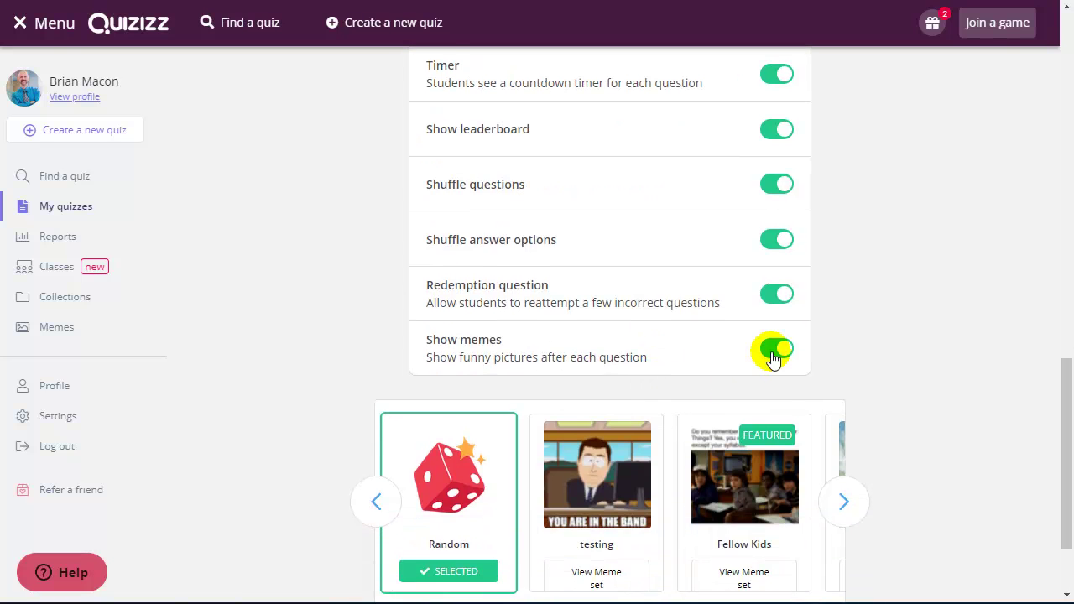
scroll(772, 357, down, 1)
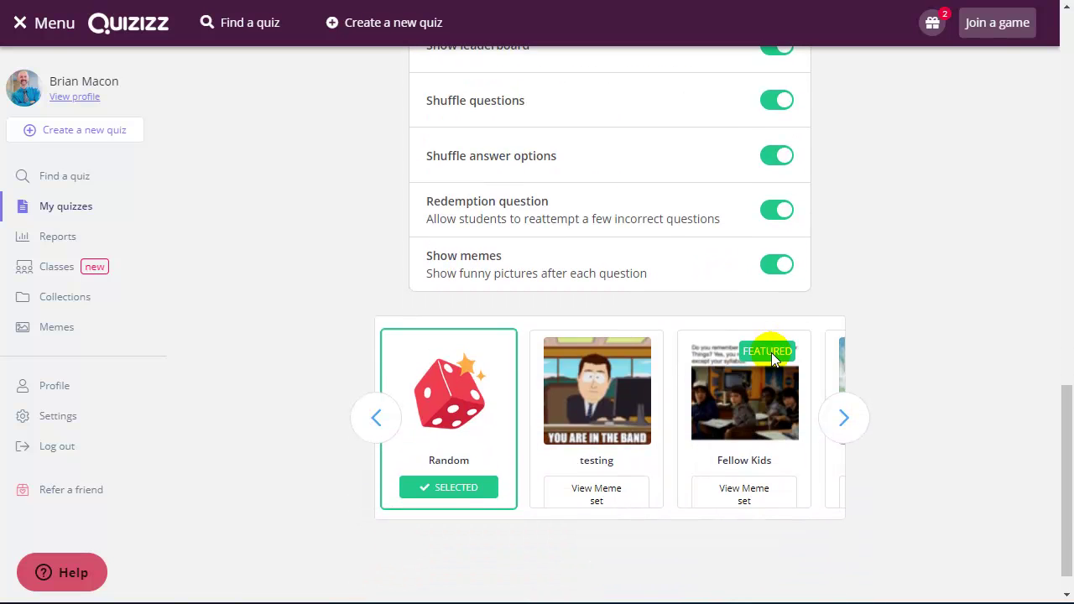
click(841, 417)
click(621, 415)
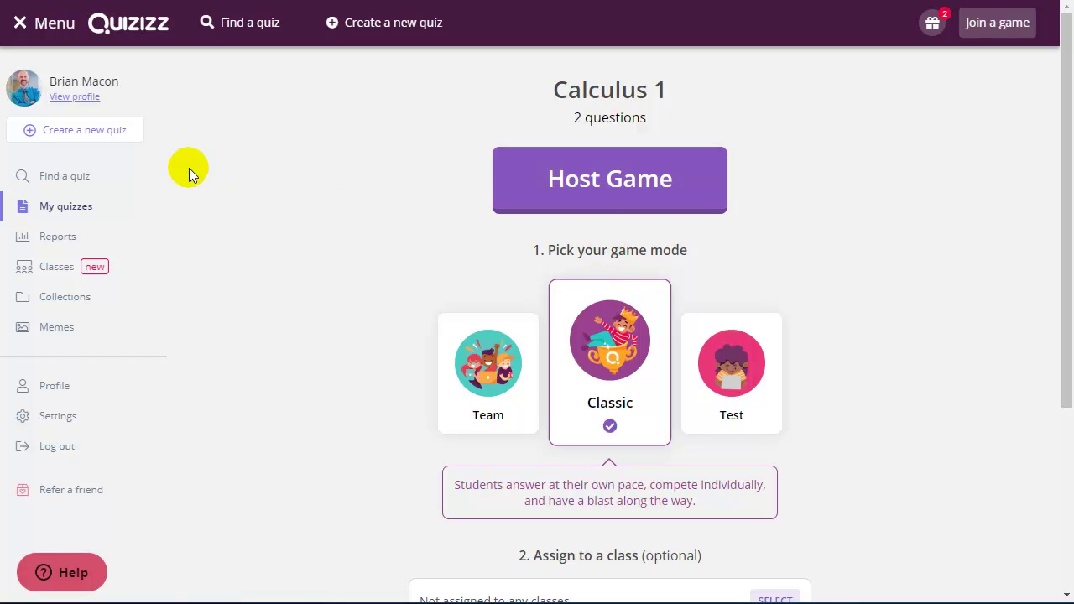
Open Calculus 1 from My quizzes and play it as solo practice
click(52, 207)
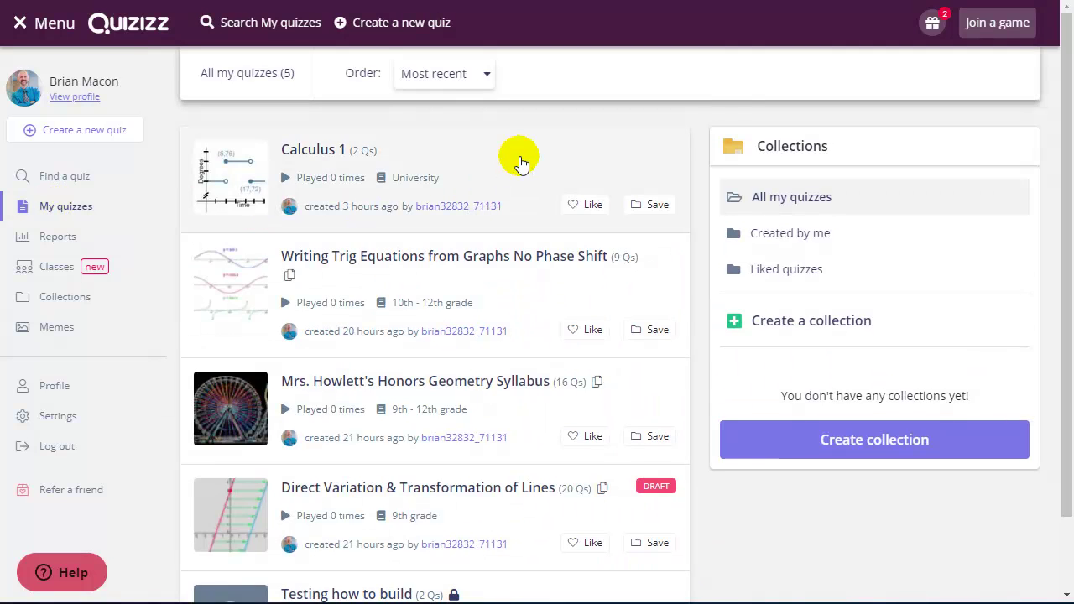
click(507, 168)
click(696, 291)
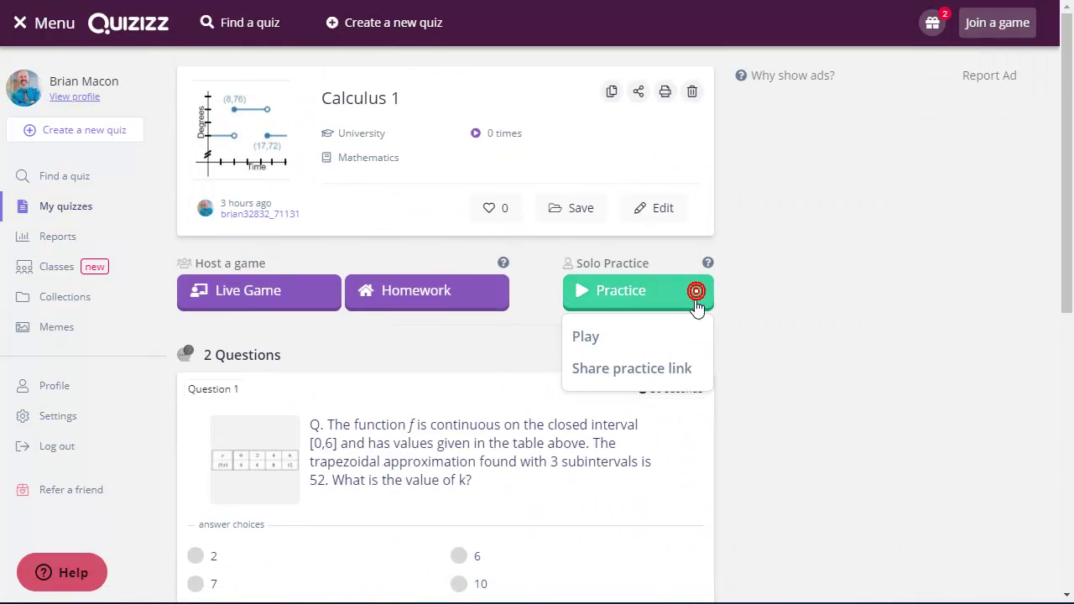
click(622, 346)
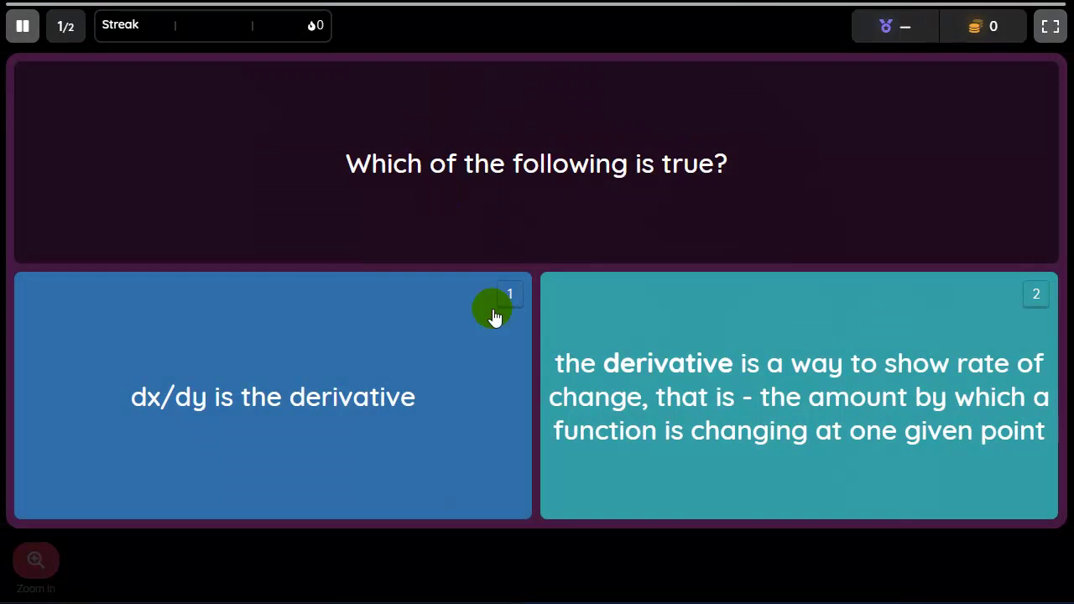
Answer question 1 with the rate-of-change derivative definition and question 2 with 2
click(673, 409)
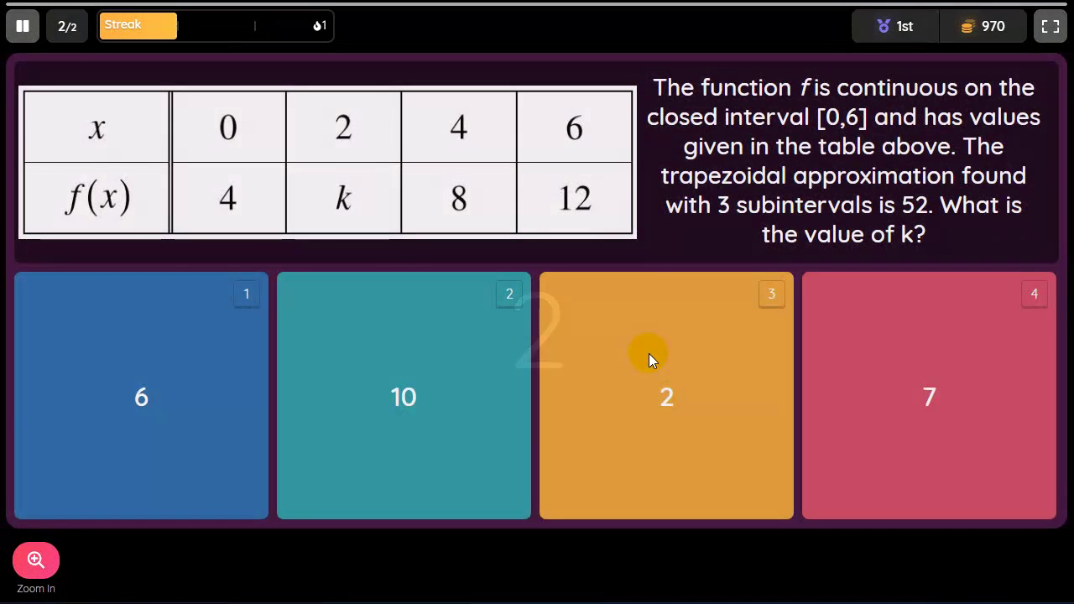
click(637, 391)
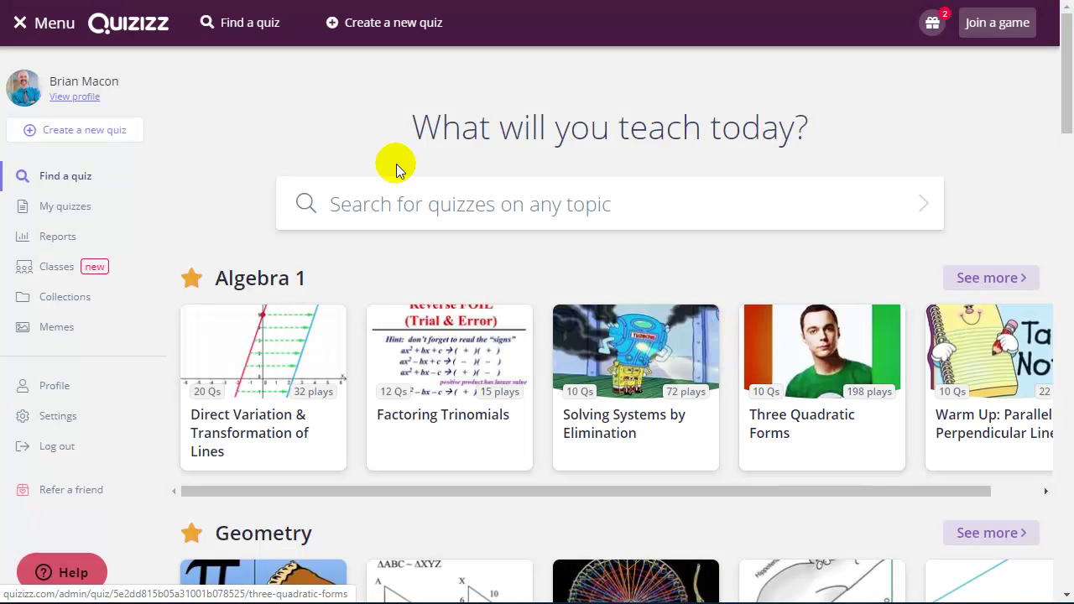
Create a new quiz named 'a' tagged with the AP Calculus BC class
click(82, 128)
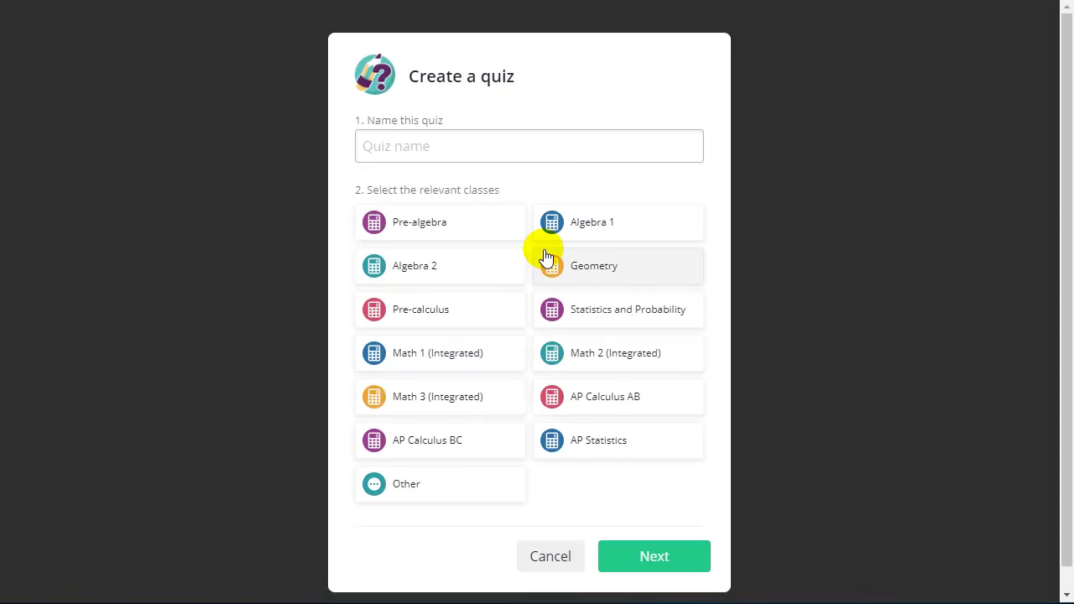
click(475, 149)
text(a)
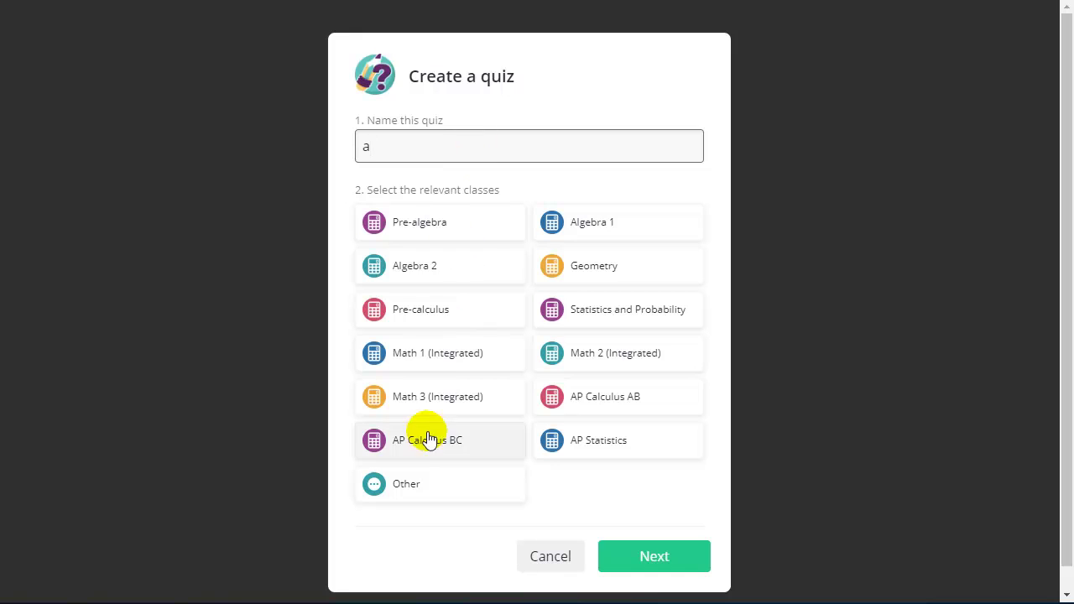
click(429, 443)
click(654, 556)
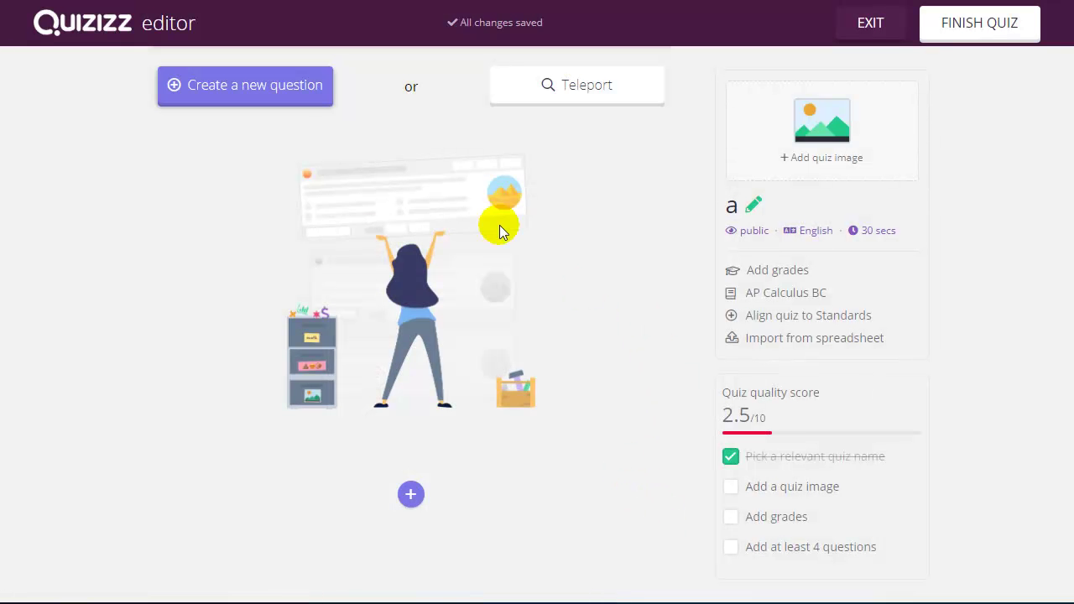
Add a single-answer Question 1 and mark its first answer option correct
click(232, 84)
click(218, 139)
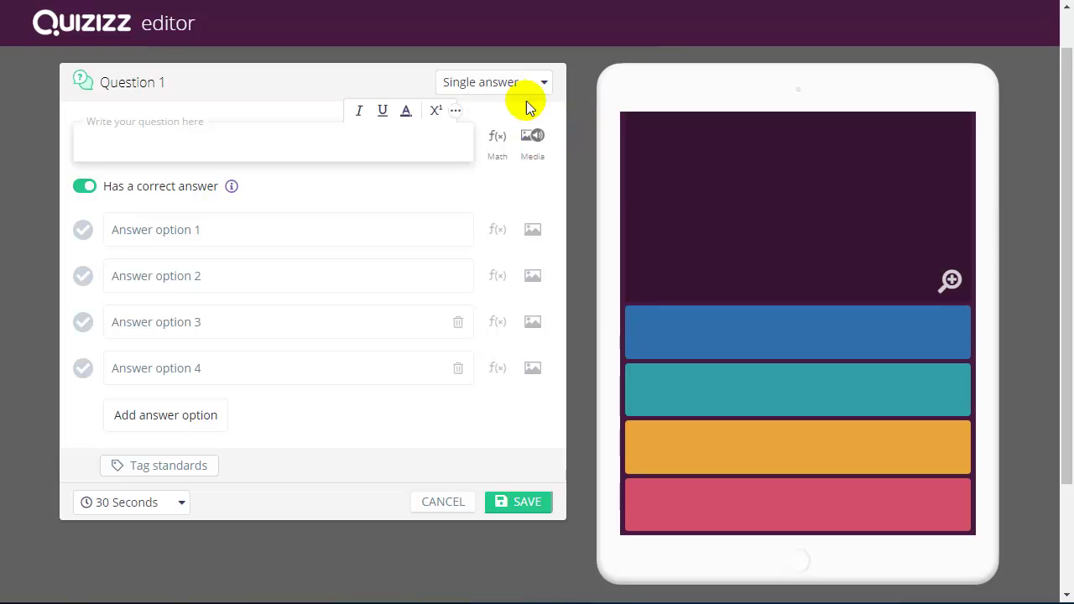
click(544, 85)
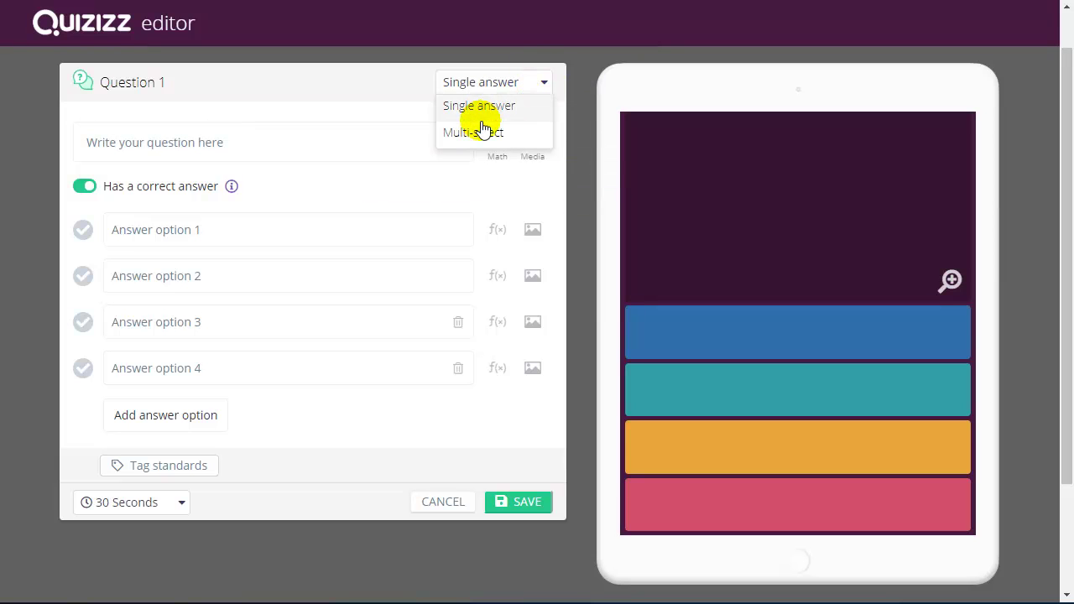
click(388, 82)
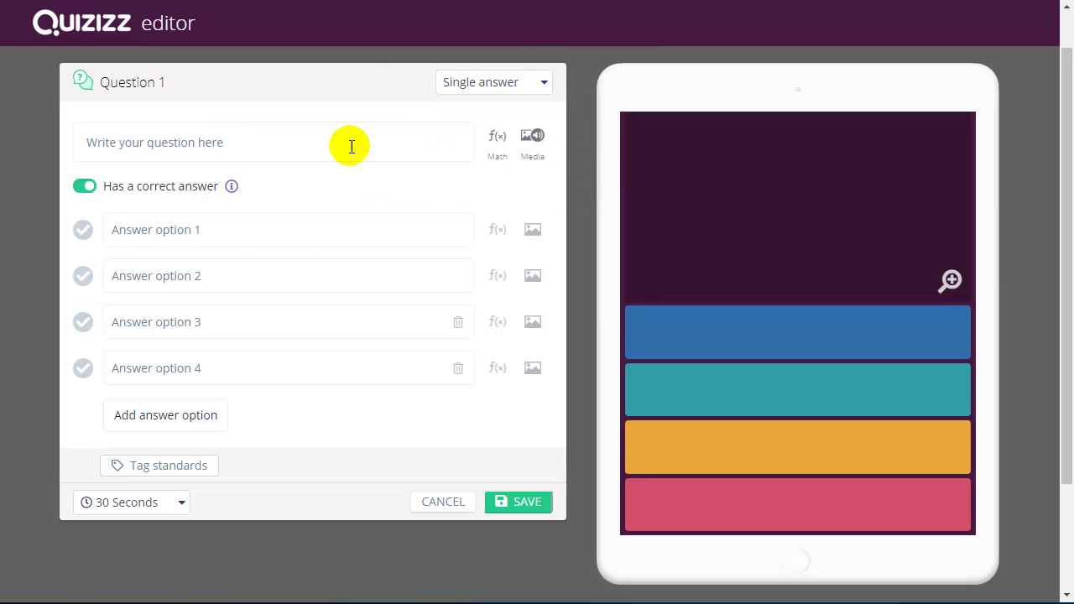
click(215, 232)
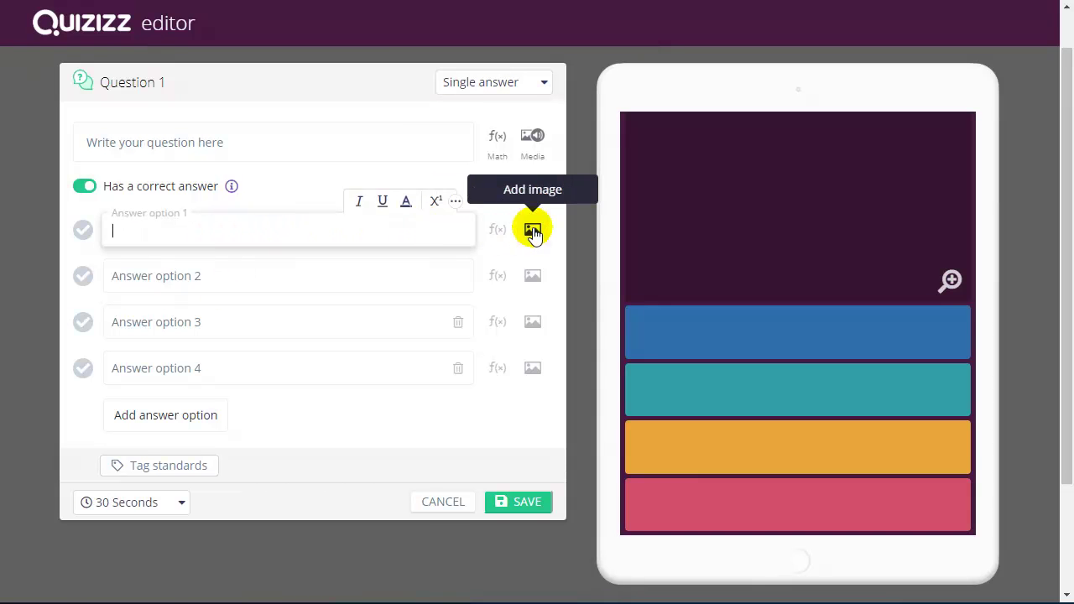
click(83, 231)
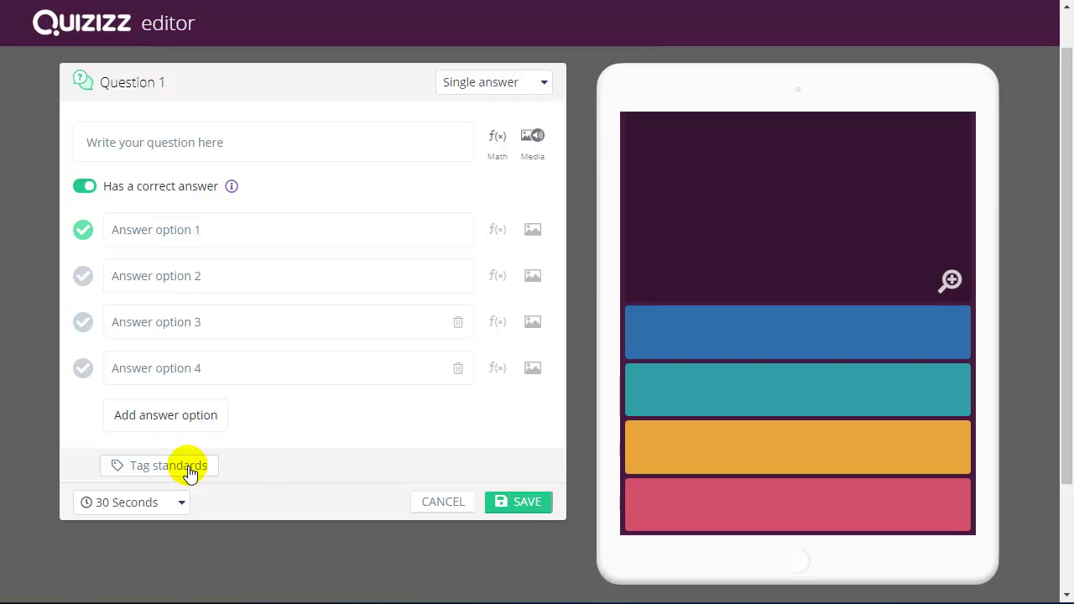
Set the question's time limit to 20 seconds, then cancel the unsaved question
click(177, 503)
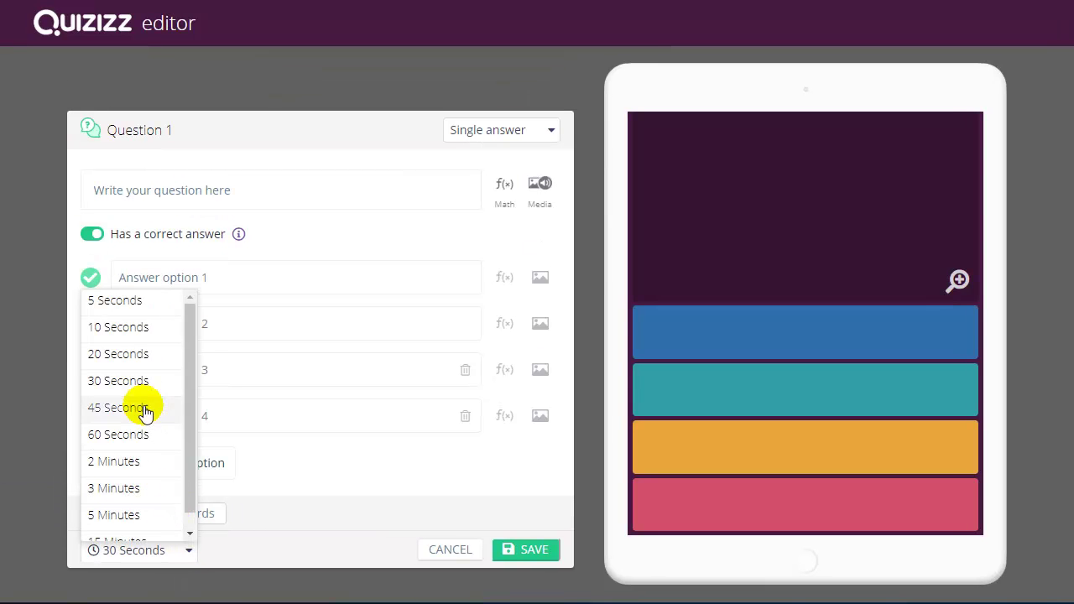
click(104, 354)
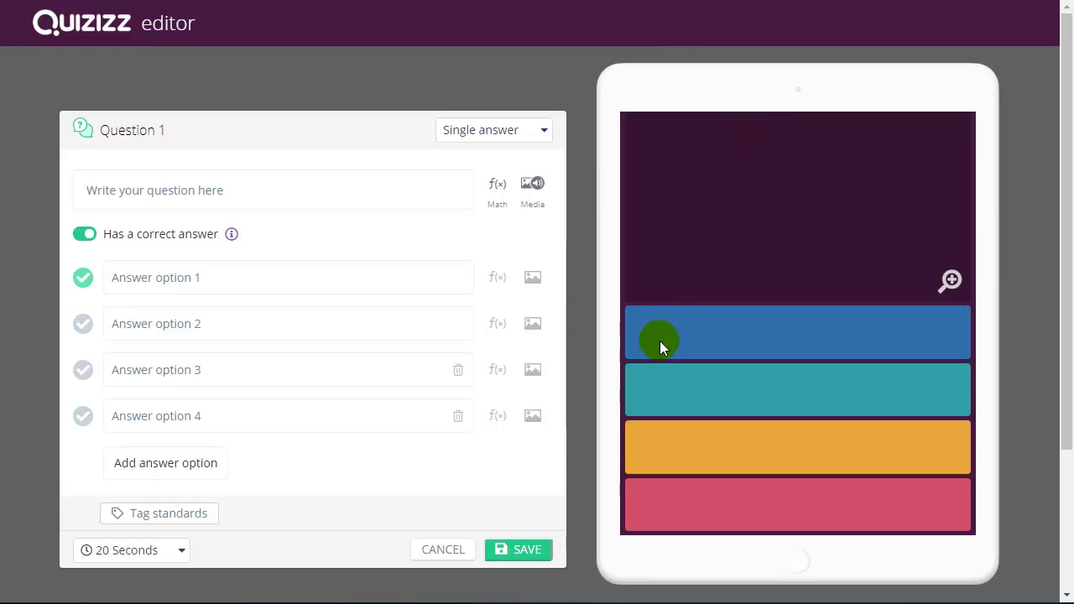
click(440, 548)
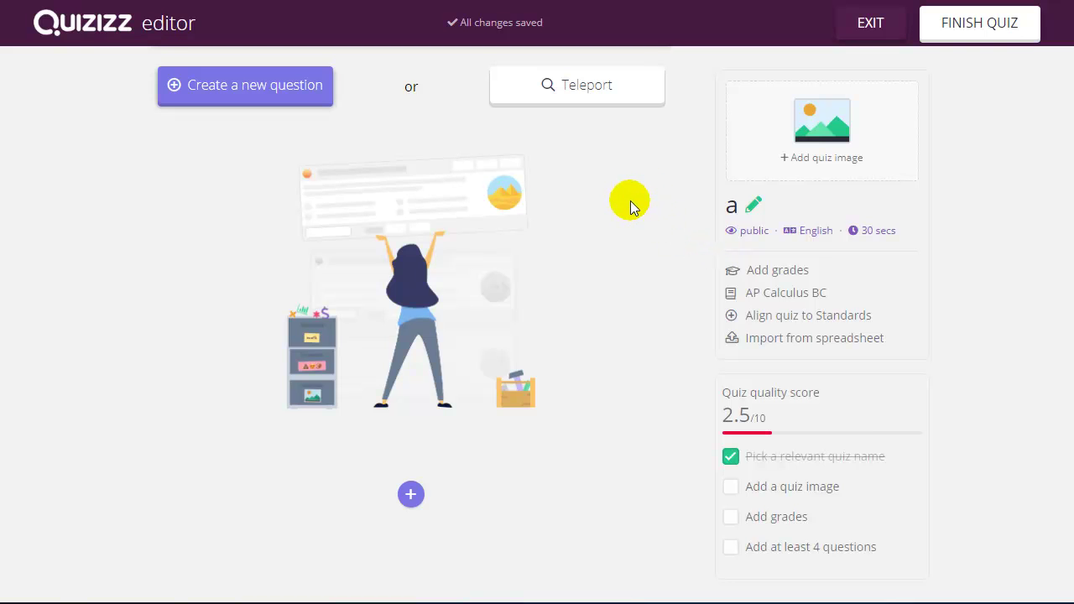
Teleport Q5 ('six times the number of girls') from the 13-question Algebra quiz found by searching 'al'
click(562, 98)
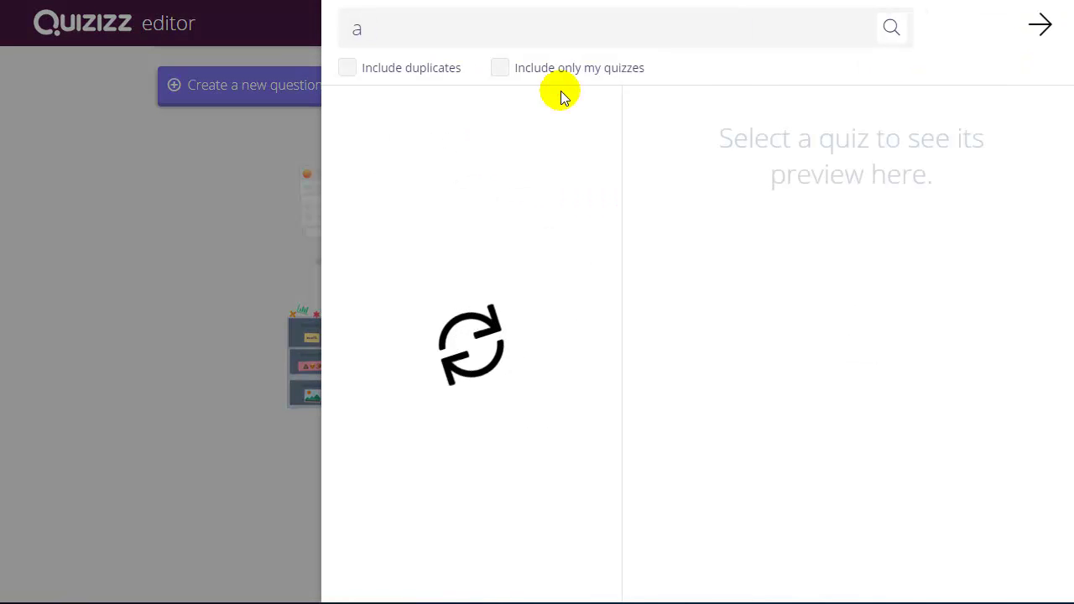
click(491, 29)
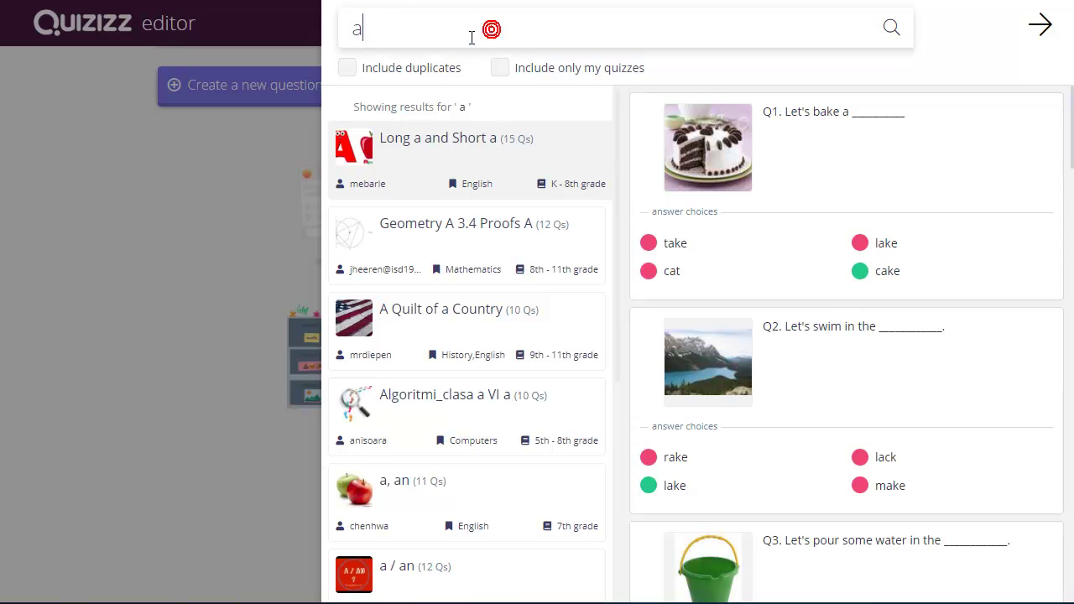
key(BackSpace)
text(algebra)
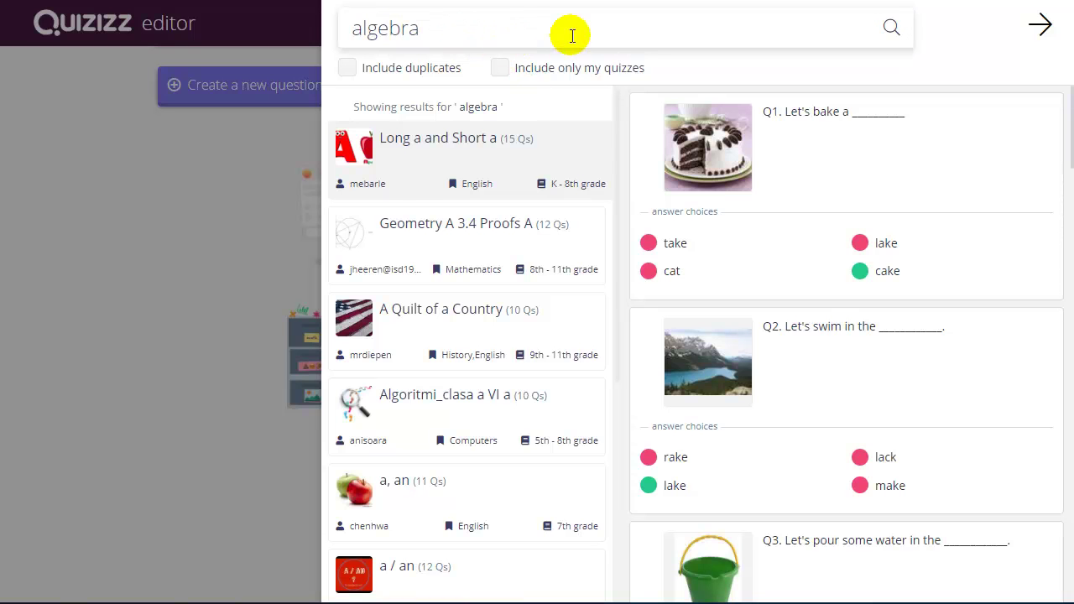
key(Return)
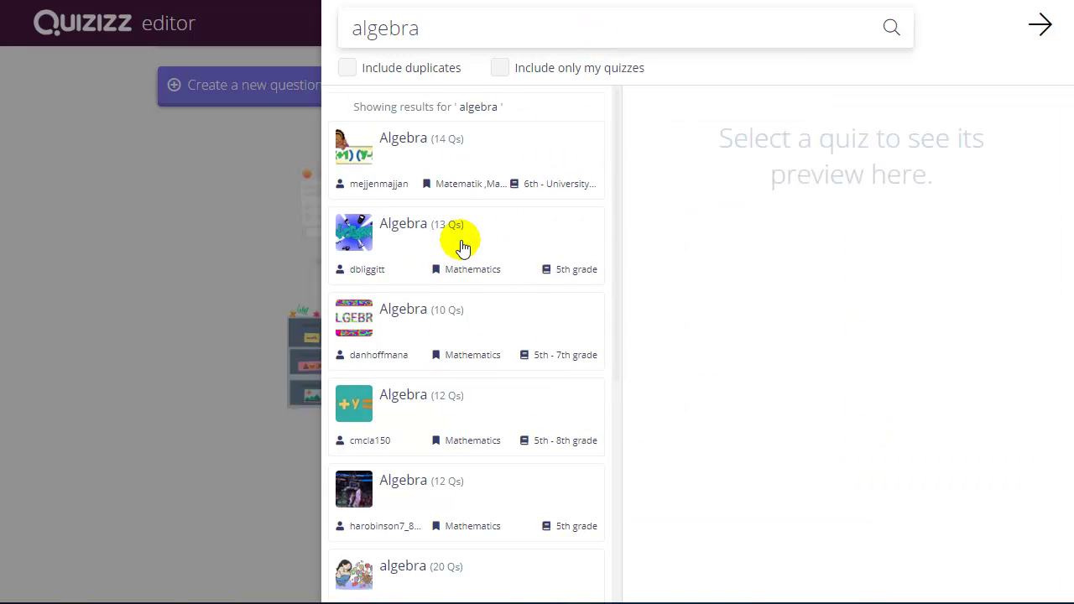
click(474, 240)
scroll(827, 218, down, 6)
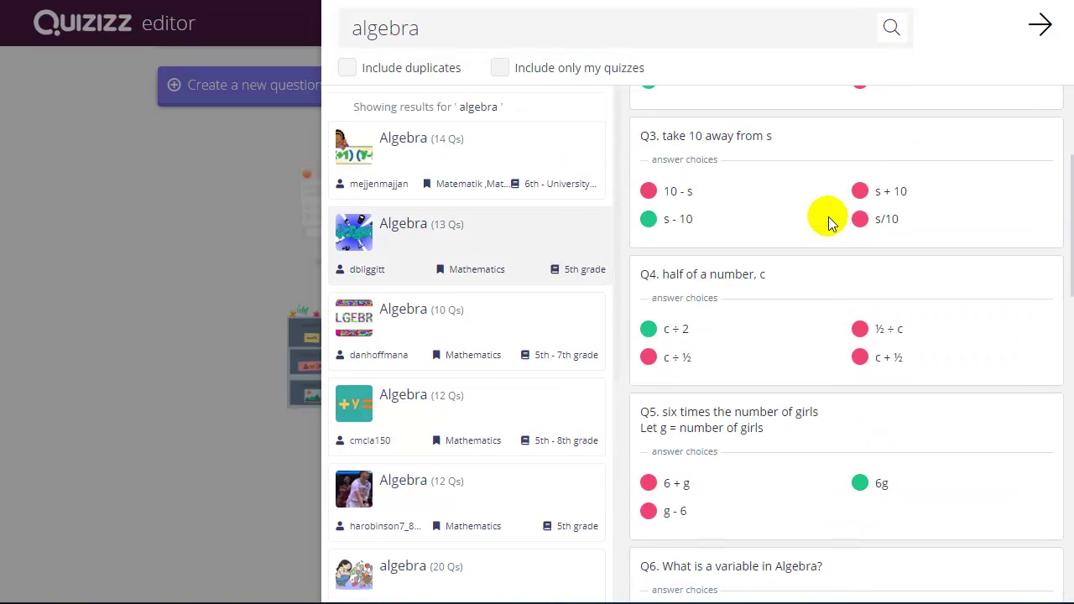
click(1013, 167)
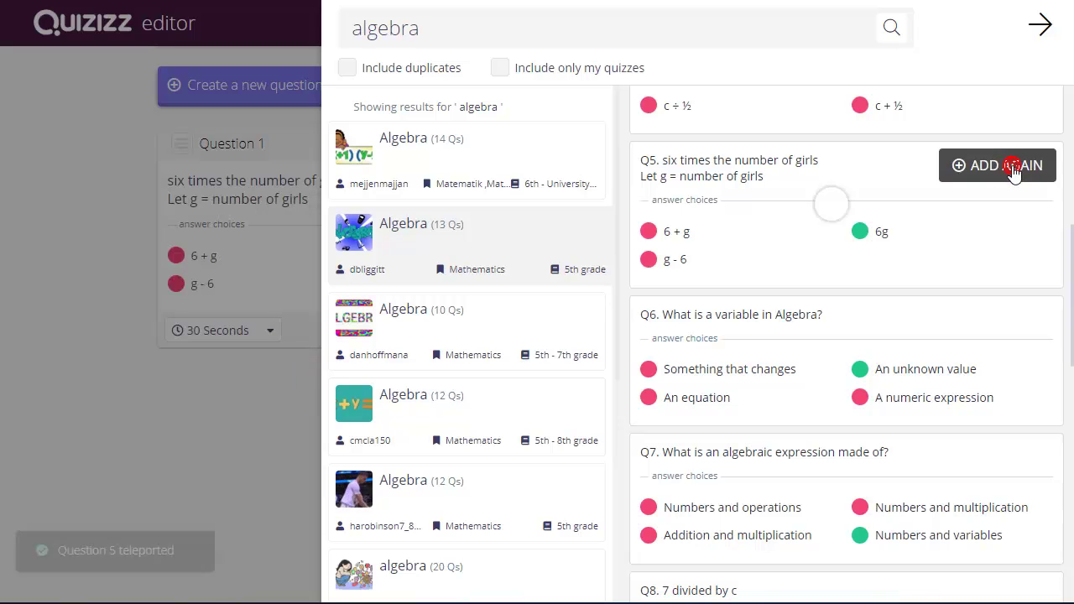
click(293, 376)
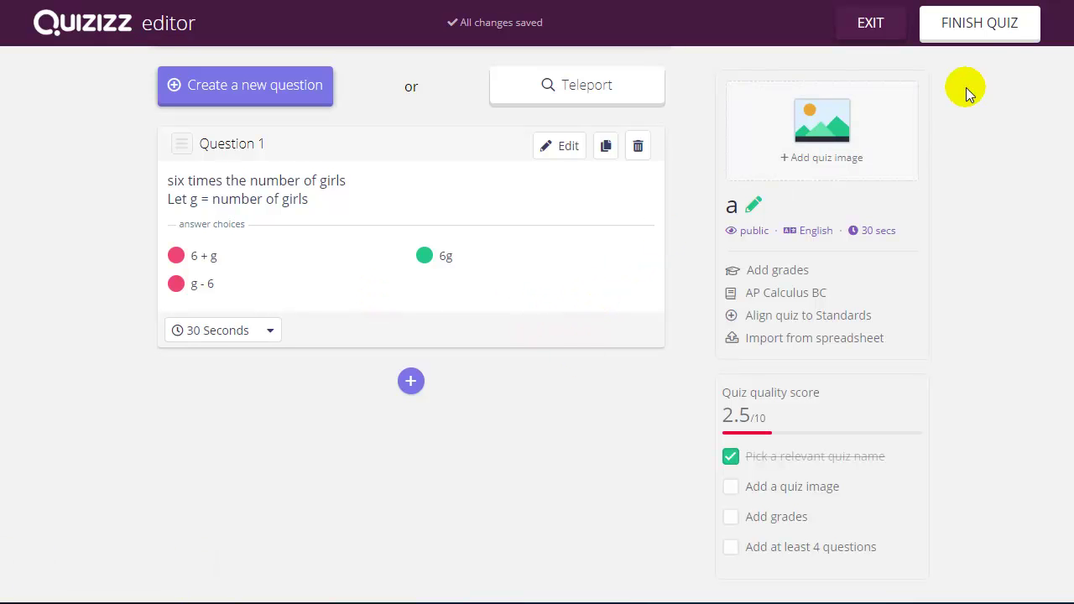
Finish quiz 'a', return home, and scroll Find a quiz down to the Pre-algebra and Algebra 2 rows
click(973, 32)
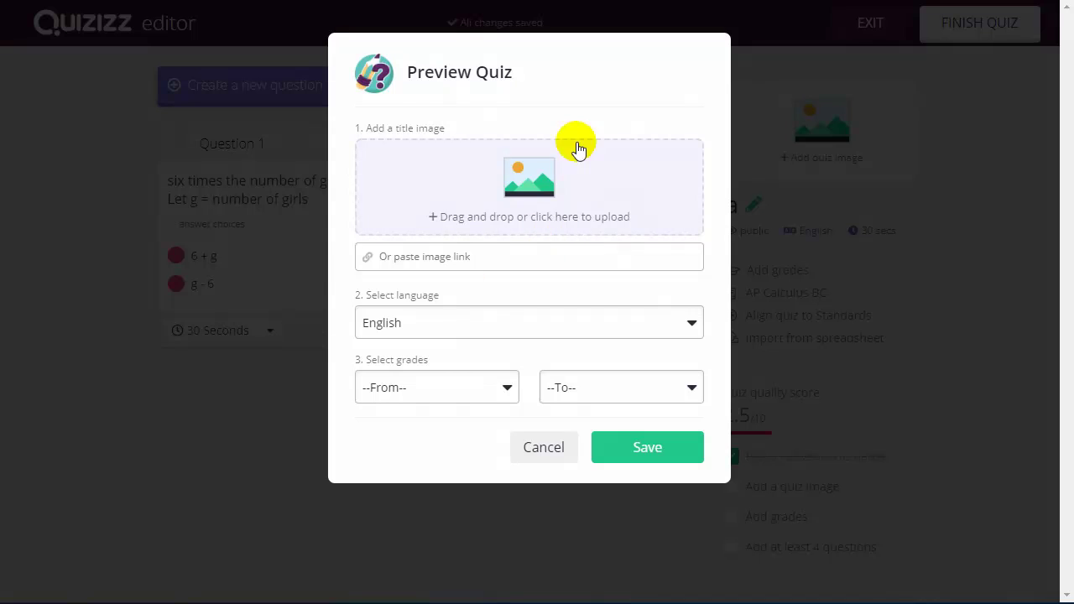
click(545, 447)
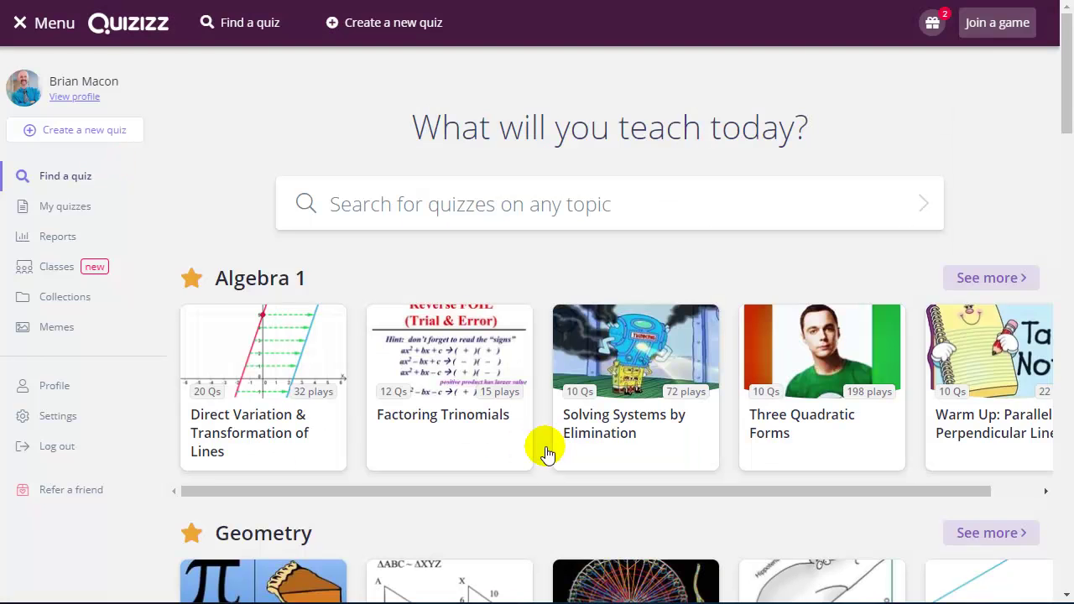
click(52, 177)
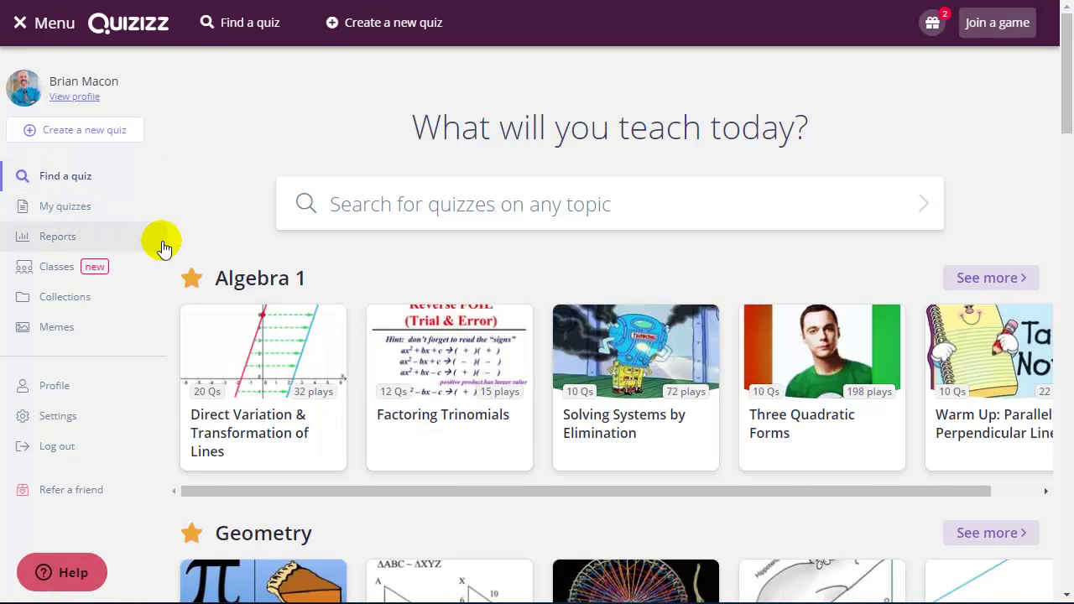
click(503, 207)
scroll(493, 245, down, 4)
scroll(493, 245, down, 6)
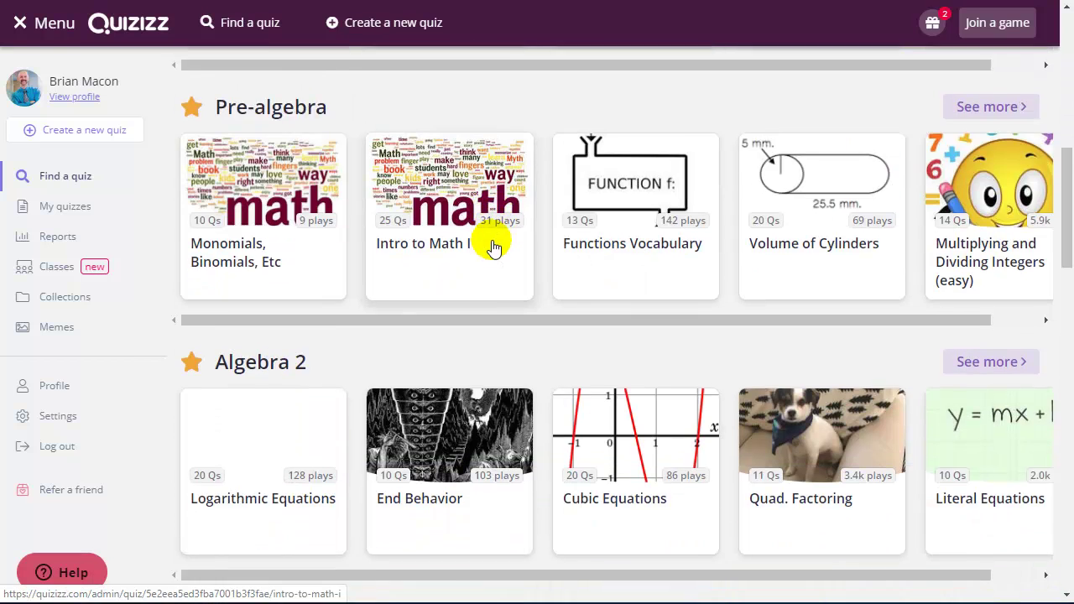
Open the Quad. Factoring card from the Algebra 2 row
click(791, 262)
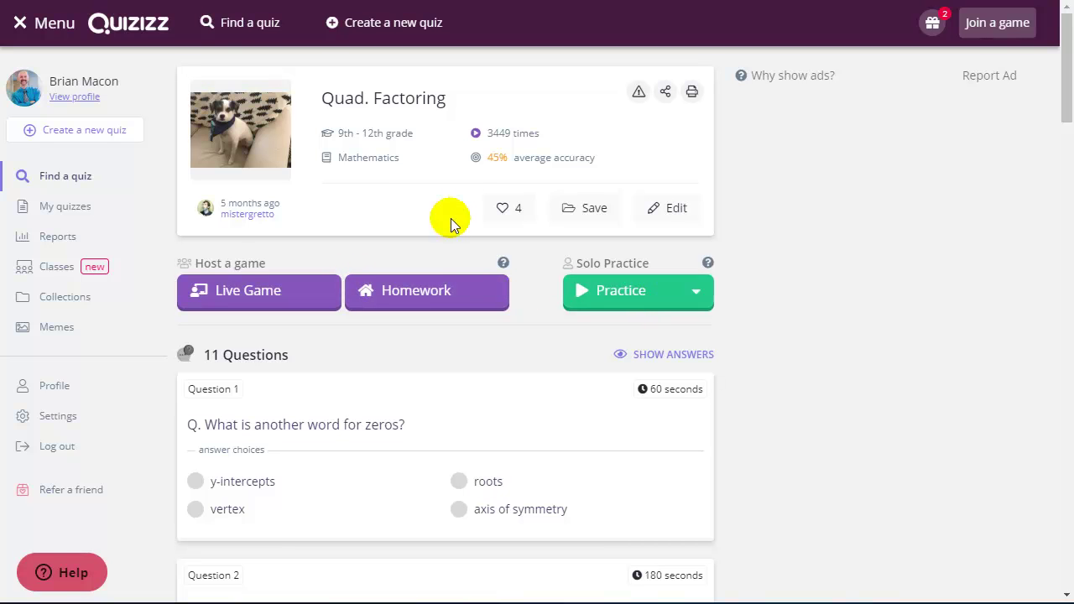
Browse Reports, Classes and Collections, ending on the Memes page showing the 'testing' meme set
click(50, 240)
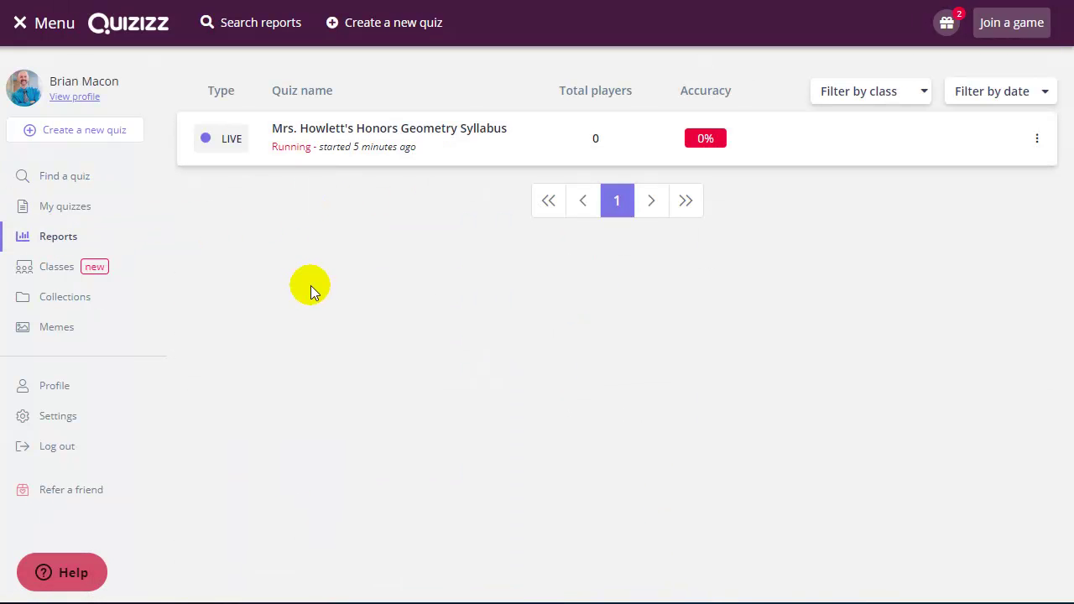
click(52, 268)
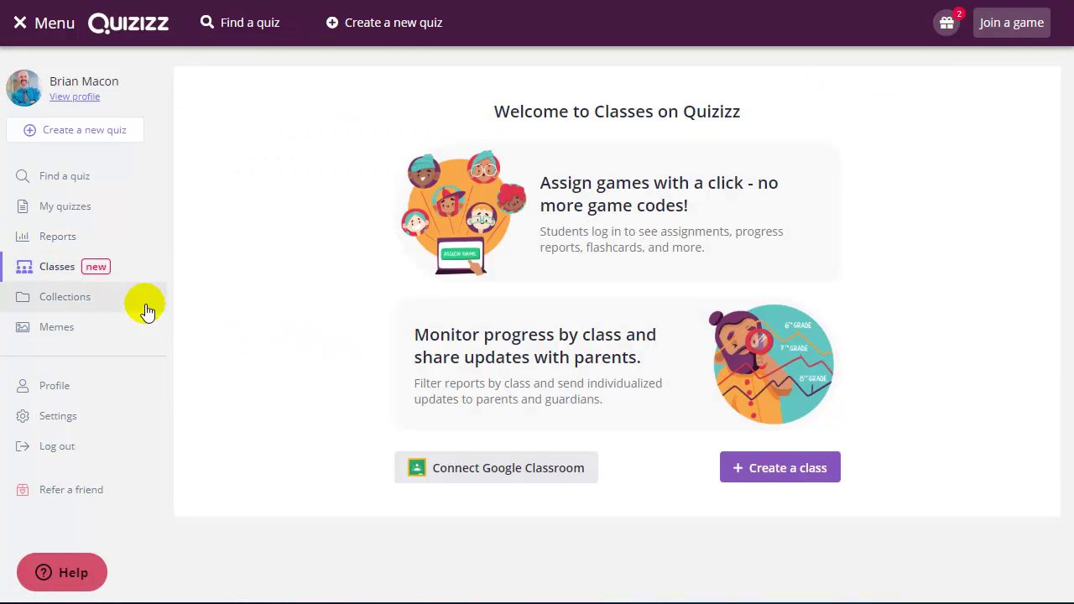
click(65, 302)
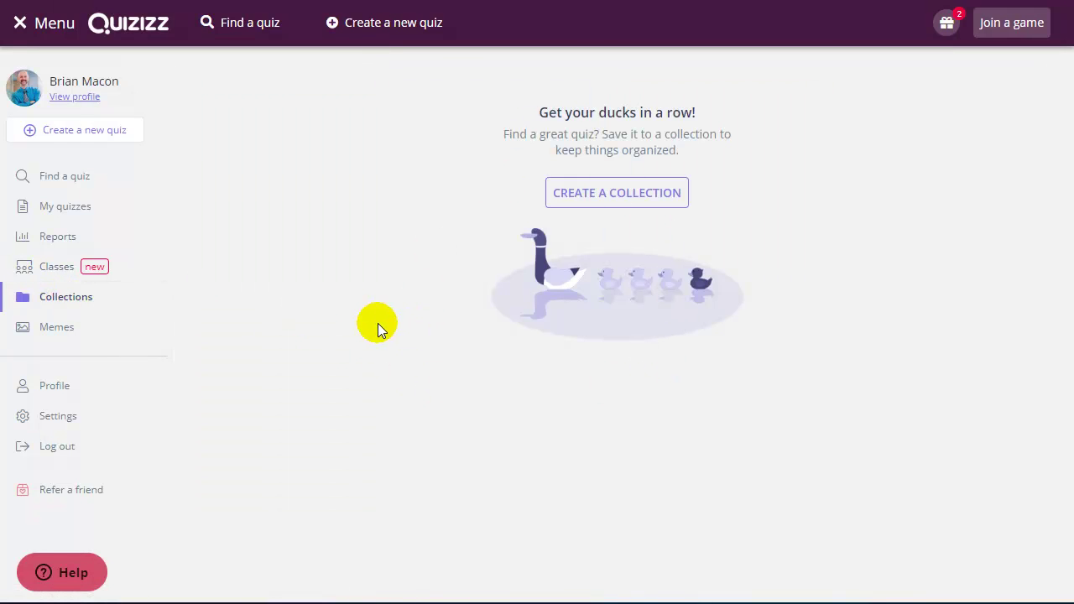
click(51, 335)
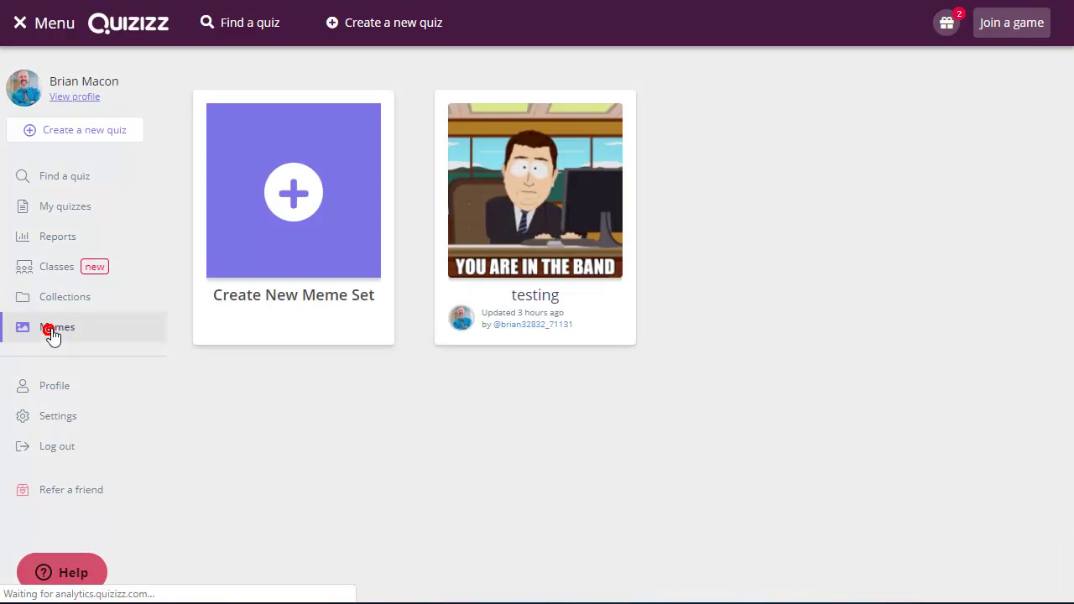